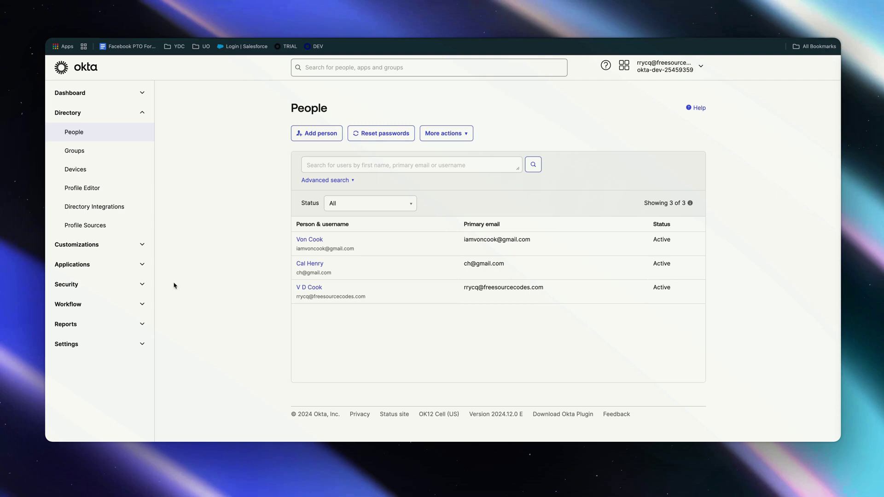
Open the Password authenticator for editing under Security > Authenticators and view its 8-character Default Policy.
{"action": "left_click", "coordinate": [113, 289]}
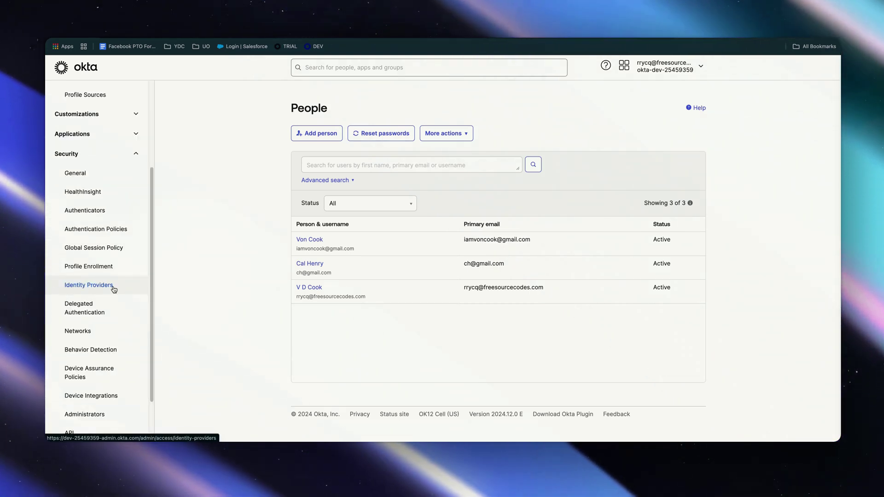
{"action": "left_click", "coordinate": [111, 217]}
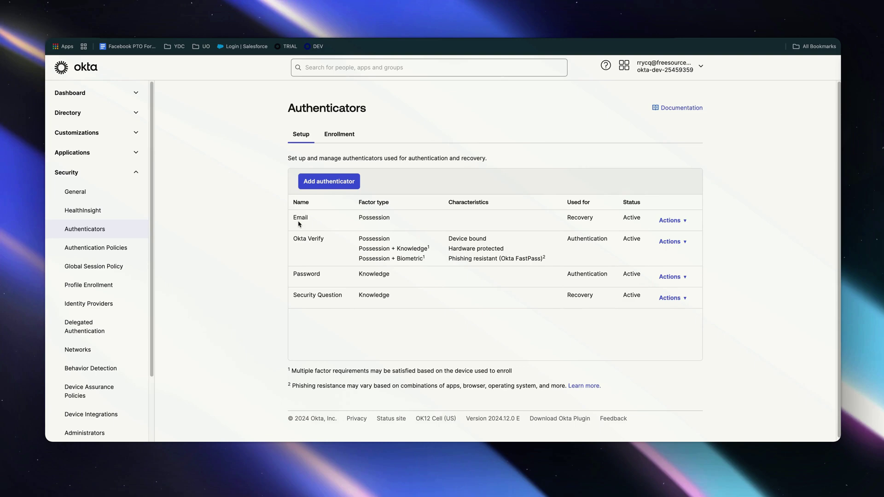
{"action": "left_click", "coordinate": [679, 280]}
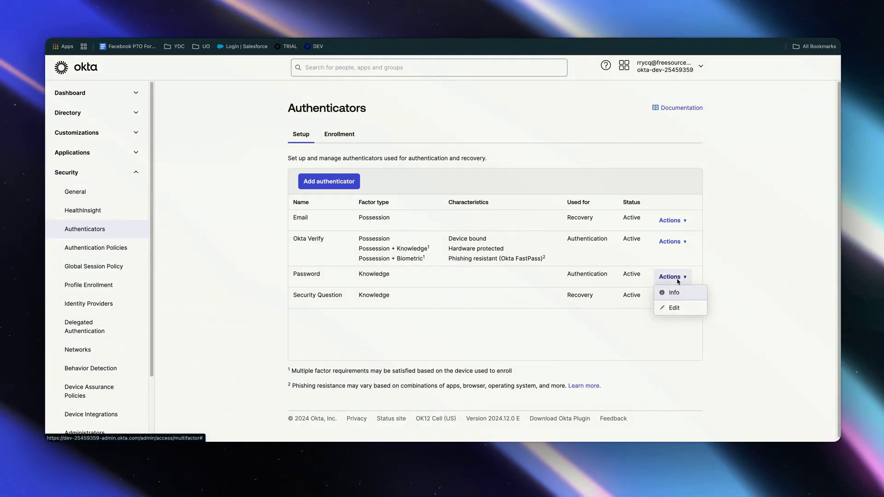
{"action": "left_click", "coordinate": [674, 308]}
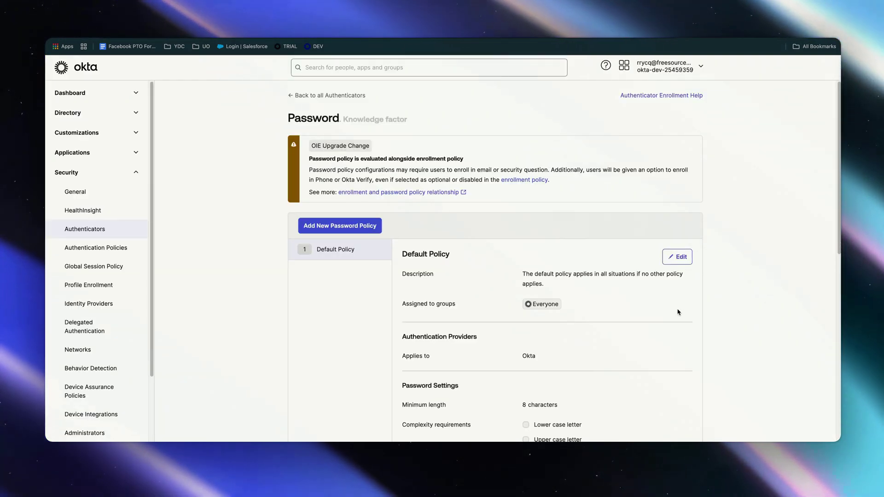
{"action": "scroll", "coordinate": [596, 331], "scroll_direction": "down", "scroll_amount": 3}
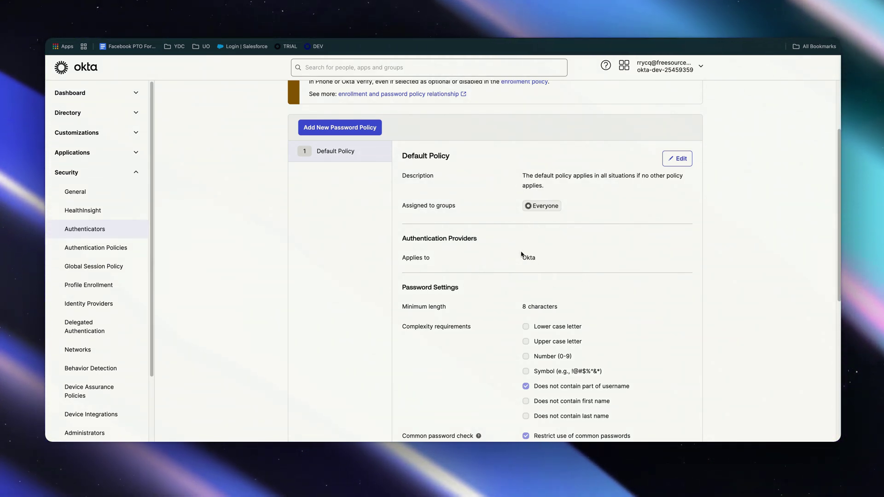
Add 'Staff Password Policy', described 'password policy for all users', for Everyone, keeping Okta as provider.
{"action": "left_click", "coordinate": [326, 129]}
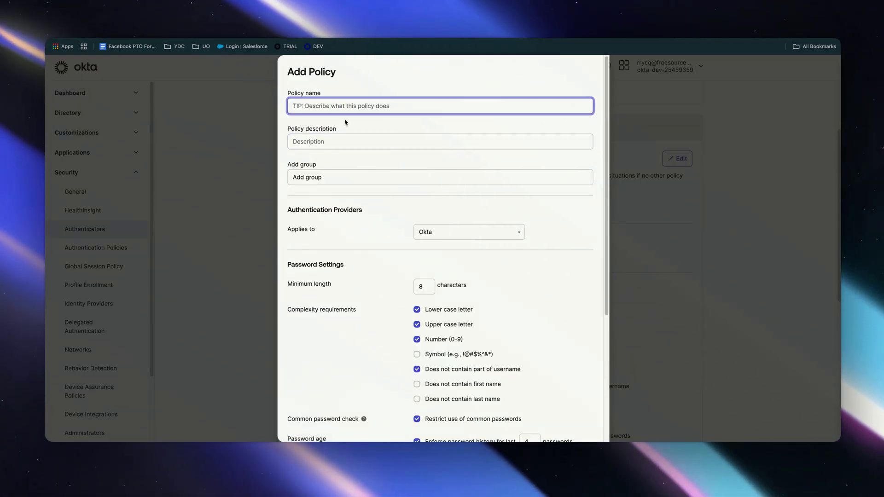
{"action": "type", "text": "Staff Password Policy"}
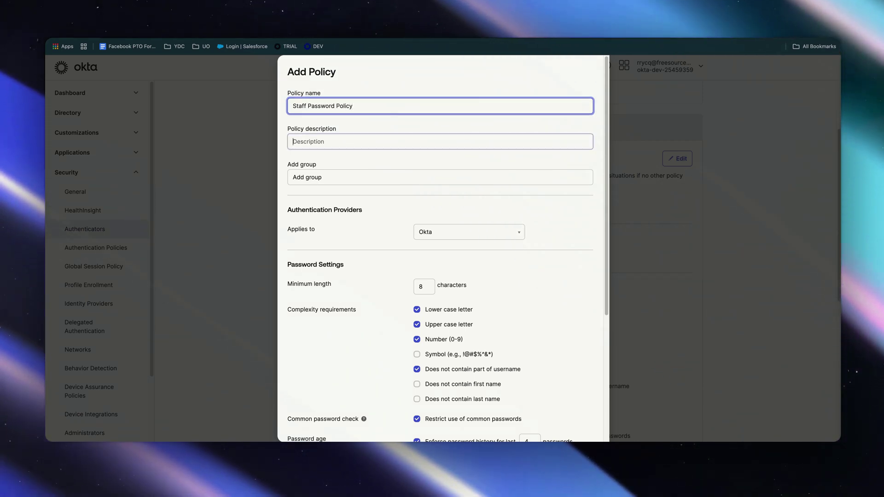
{"action": "key", "text": "Tab"}
{"action": "type", "text": "pa"}
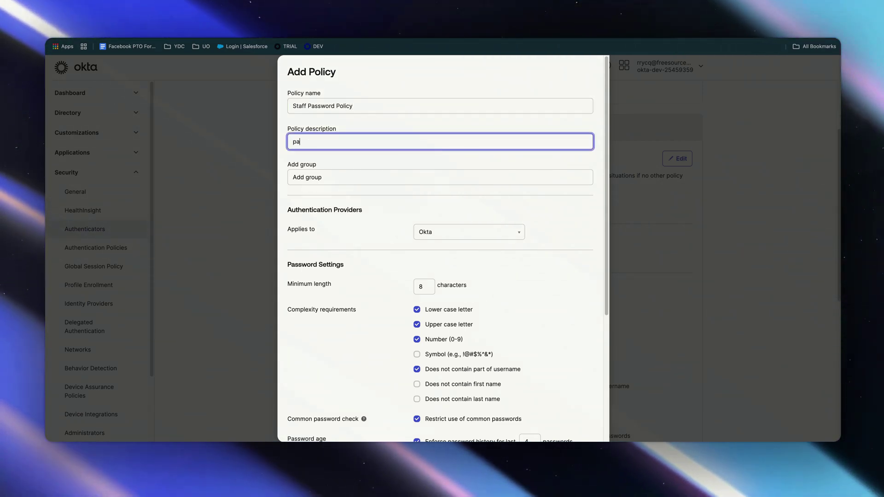
{"action": "type", "text": "ssword"}
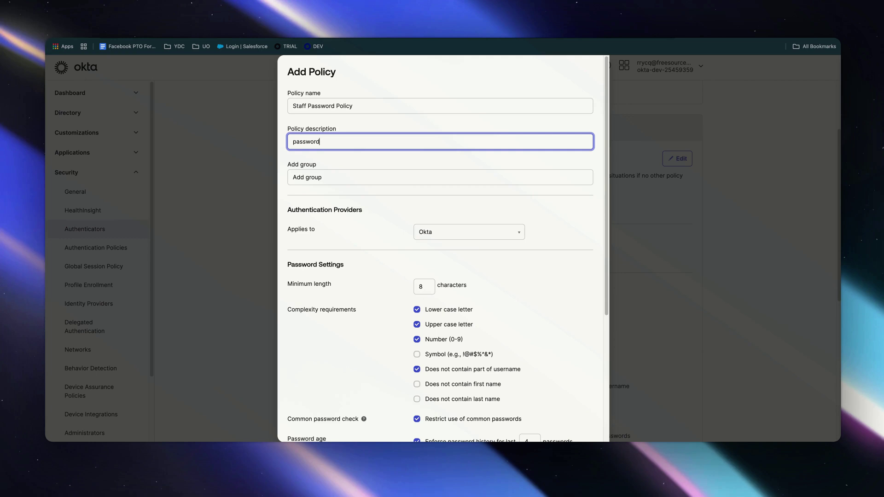
{"action": "type", "text": " policy for all users"}
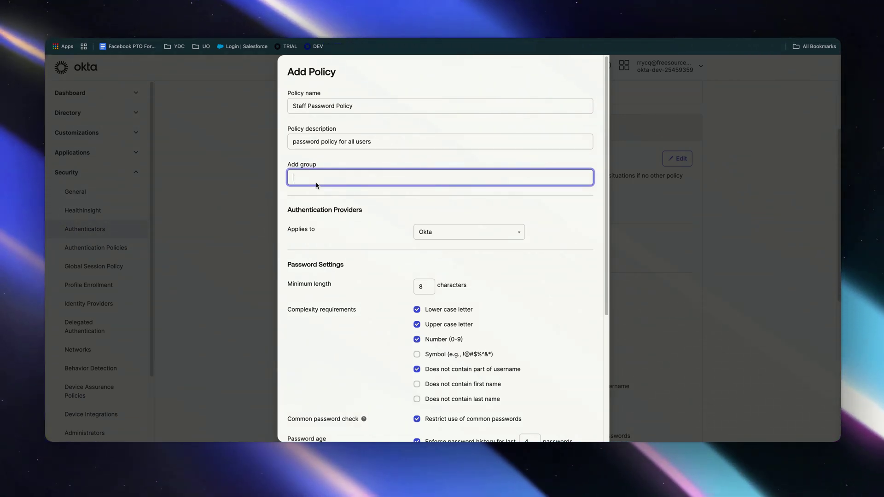
{"action": "type", "text": "evey"}
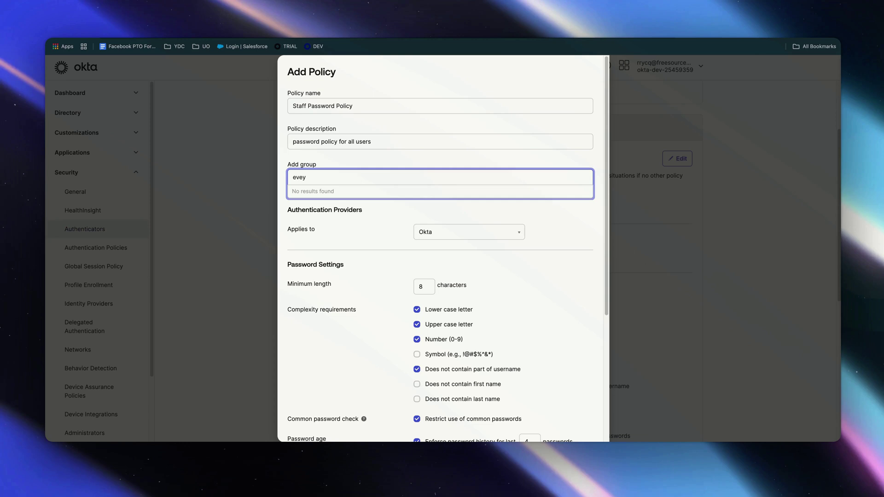
{"action": "left_click", "coordinate": [325, 205]}
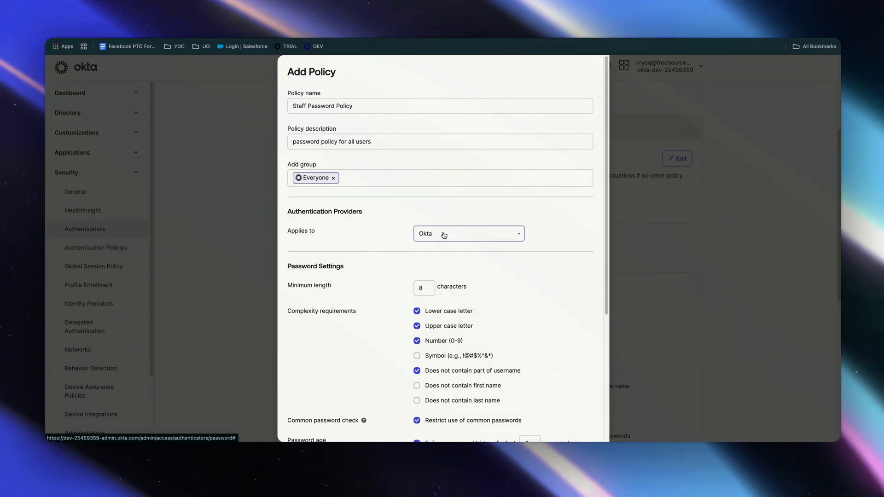
{"action": "left_click", "coordinate": [443, 236]}
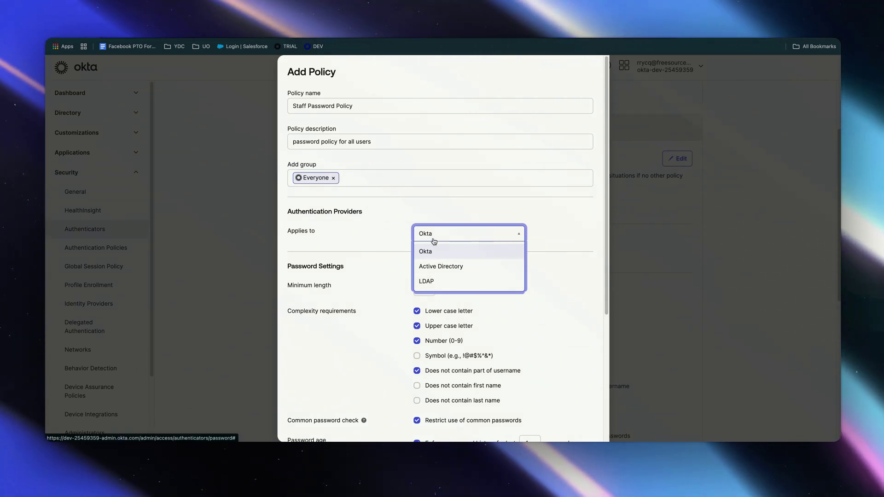
{"action": "left_click", "coordinate": [433, 239]}
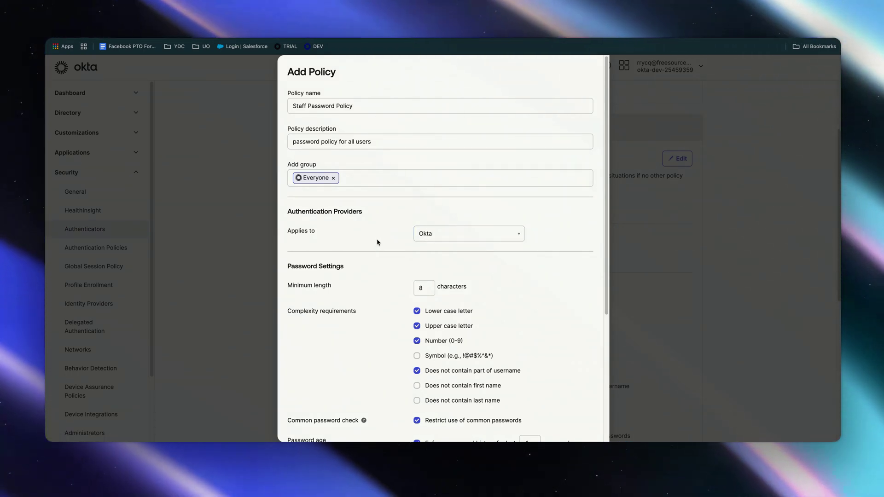
Raise the minimum password length from 8 to 15 and forbid the user's first and last names.
{"action": "scroll", "coordinate": [376, 242], "scroll_direction": "down", "scroll_amount": 2}
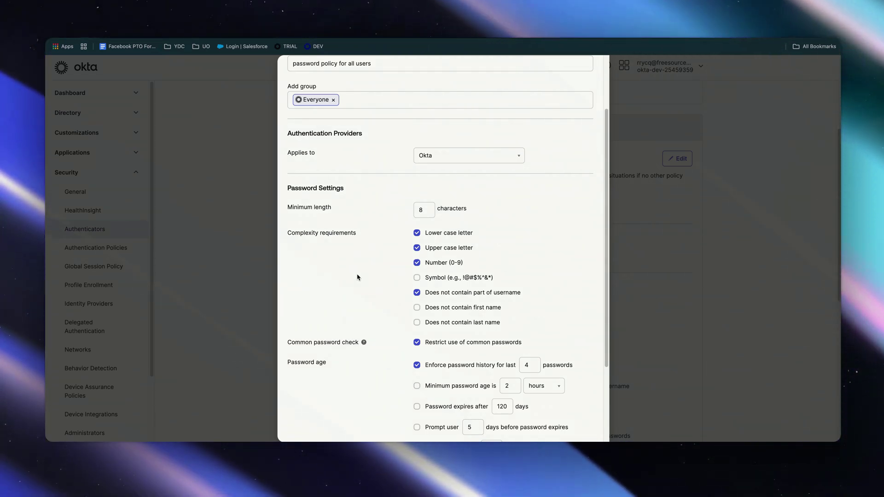
{"action": "left_click", "coordinate": [429, 210]}
{"action": "key", "text": "BackSpace"}
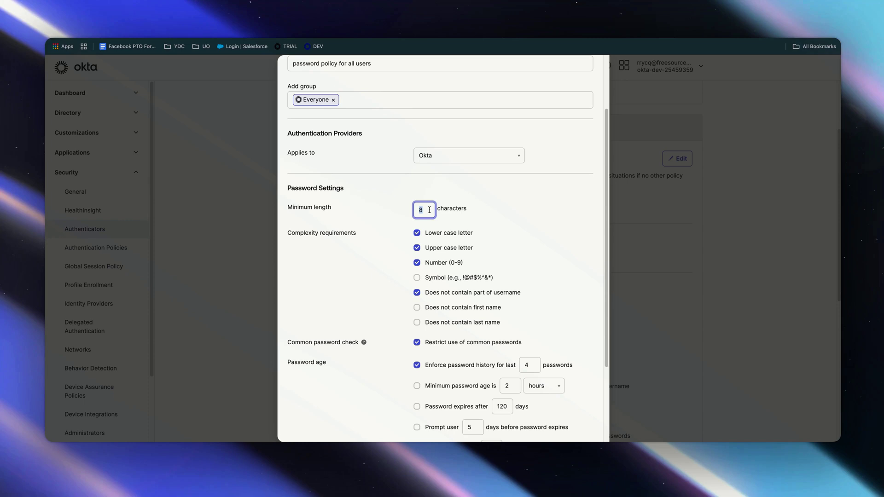
{"action": "type", "text": "15"}
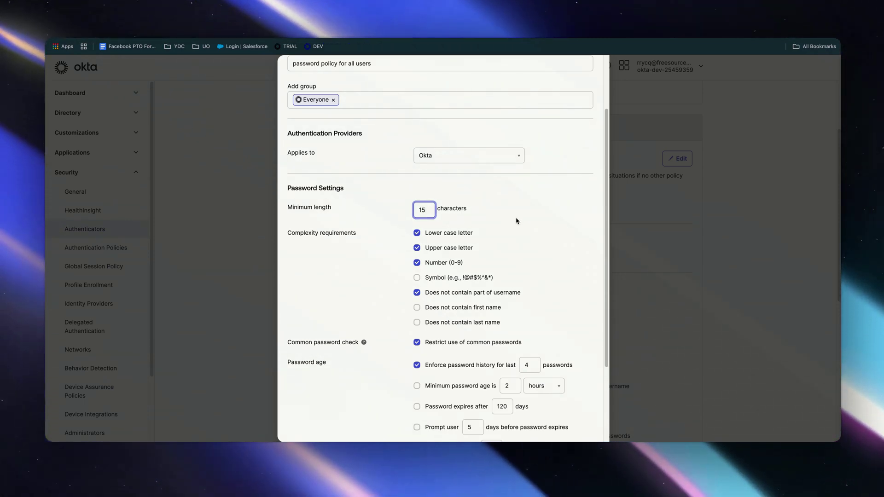
{"action": "left_click", "coordinate": [406, 236]}
{"action": "left_click", "coordinate": [417, 308]}
{"action": "left_click", "coordinate": [417, 323]}
{"action": "scroll", "coordinate": [460, 322], "scroll_direction": "down", "scroll_amount": 2}
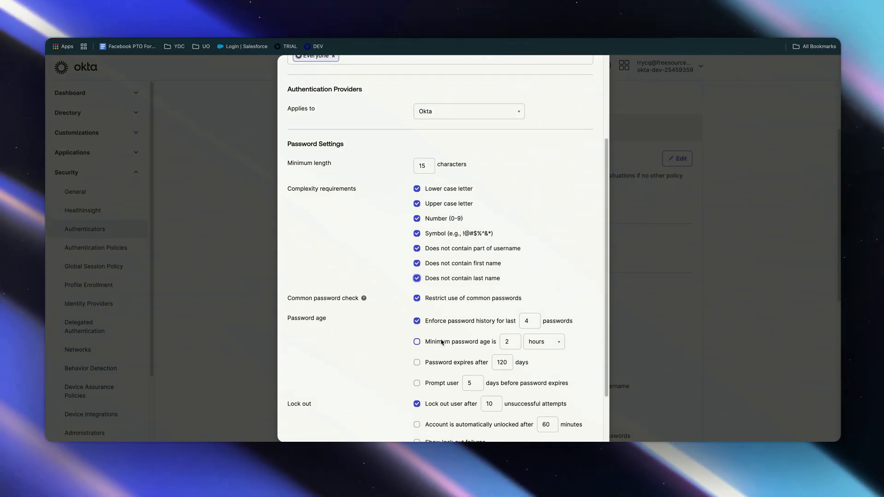
Make passwords expire after 90 days instead of 120, warning users 5 days beforehand.
{"action": "scroll", "coordinate": [440, 330], "scroll_direction": "down", "scroll_amount": 2}
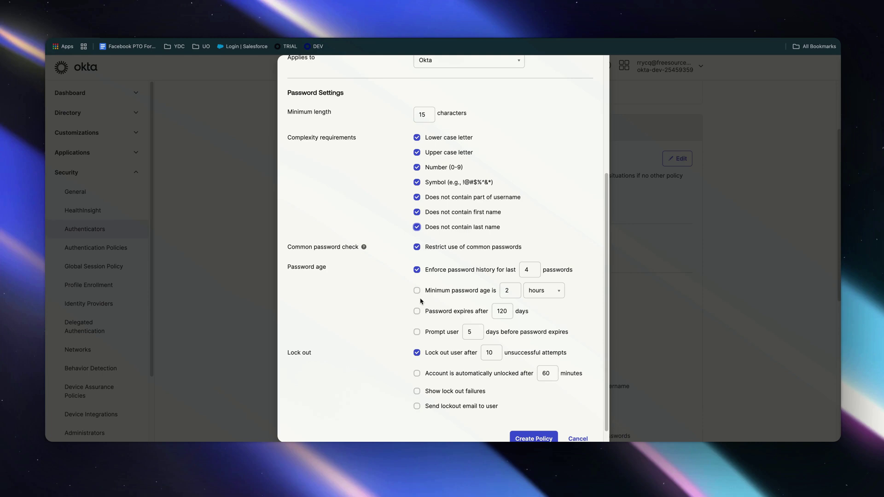
{"action": "left_click", "coordinate": [507, 291]}
{"action": "double_click", "coordinate": [510, 313]}
{"action": "type", "text": "90"}
{"action": "left_click", "coordinate": [417, 332]}
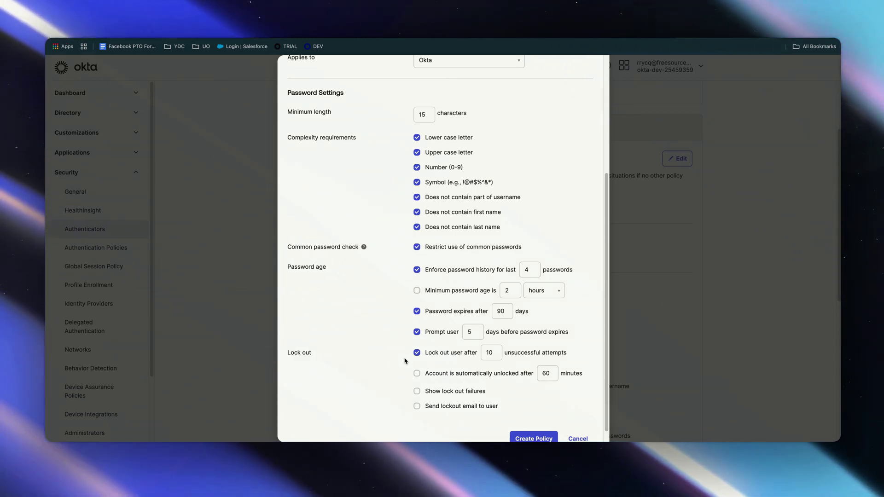
Lock accounts out after 5 failed attempts and email users when they are locked out.
{"action": "double_click", "coordinate": [489, 353]}
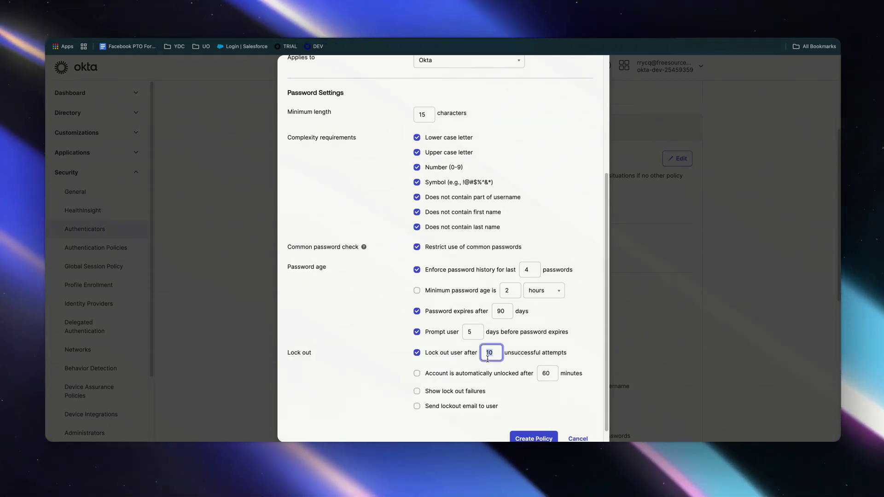
{"action": "type", "text": "5"}
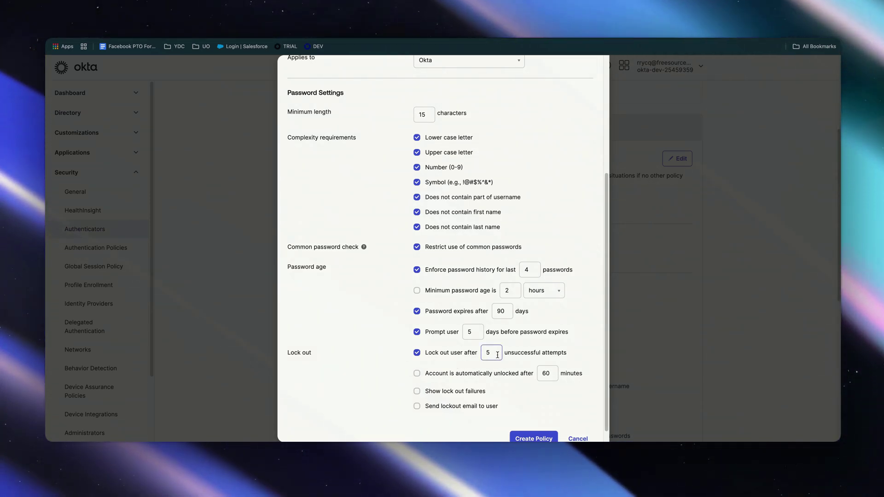
{"action": "left_click", "coordinate": [442, 367]}
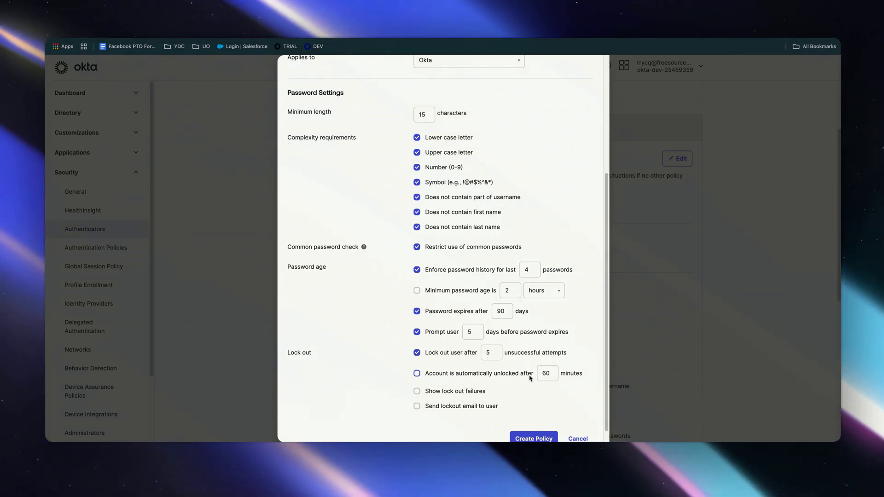
{"action": "left_click", "coordinate": [548, 375]}
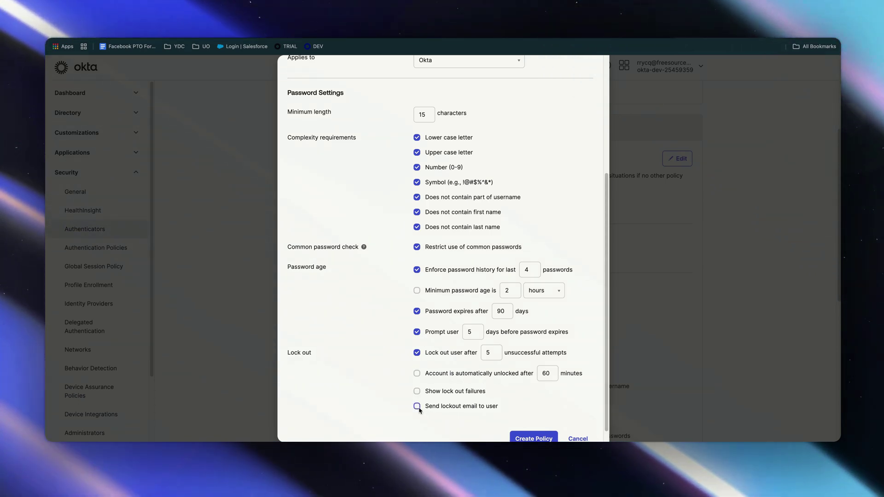
{"action": "left_click", "coordinate": [417, 406]}
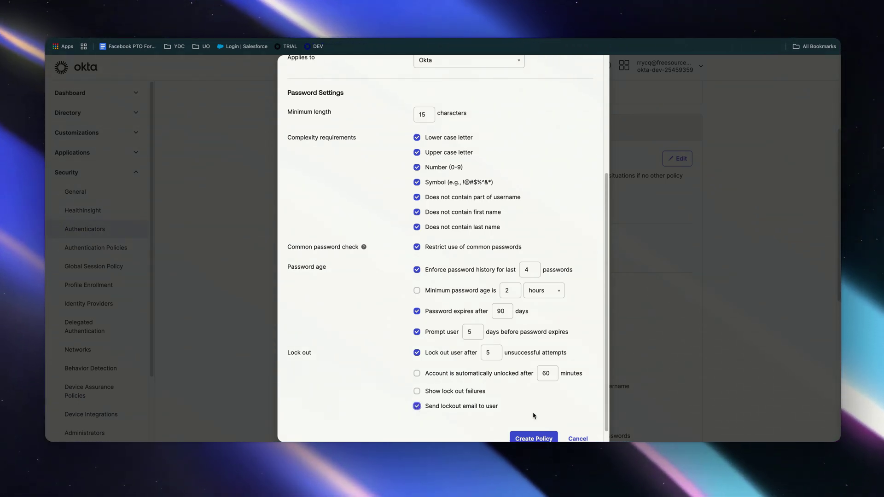
{"action": "scroll", "coordinate": [535, 416], "scroll_direction": "down", "scroll_amount": 1}
{"action": "scroll", "coordinate": [536, 416], "scroll_direction": "down", "scroll_amount": 1}
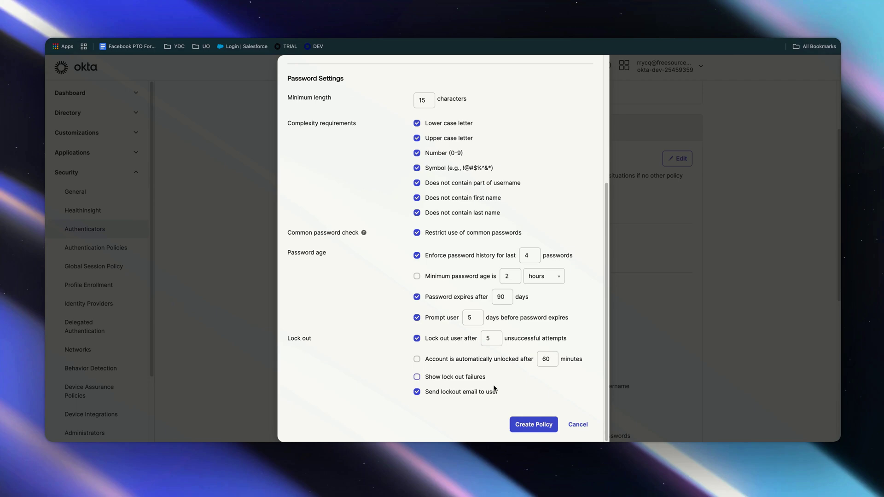
Save the Staff Password Policy and draft a 'Staff Password Rule' without self-service account unlock.
{"action": "left_click", "coordinate": [529, 424]}
{"action": "type", "text": "Staff Password Rule"}
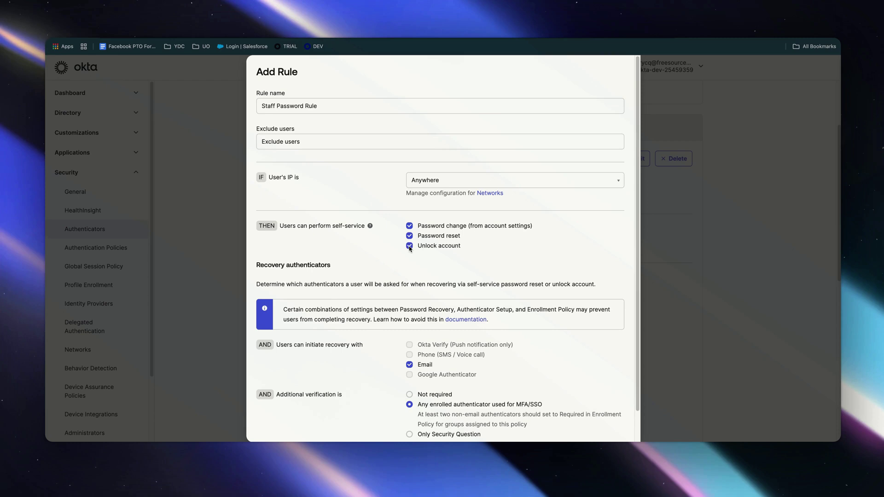
{"action": "left_click", "coordinate": [409, 245]}
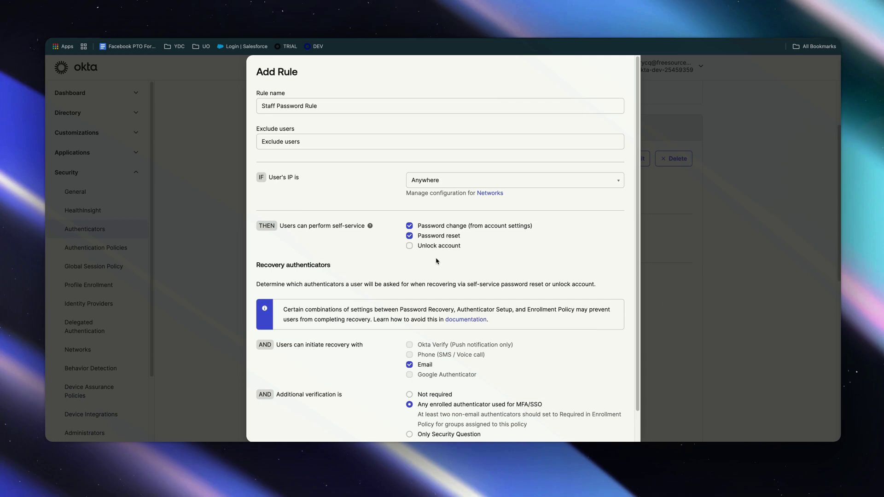
{"action": "scroll", "coordinate": [343, 267], "scroll_direction": "down", "scroll_amount": 2}
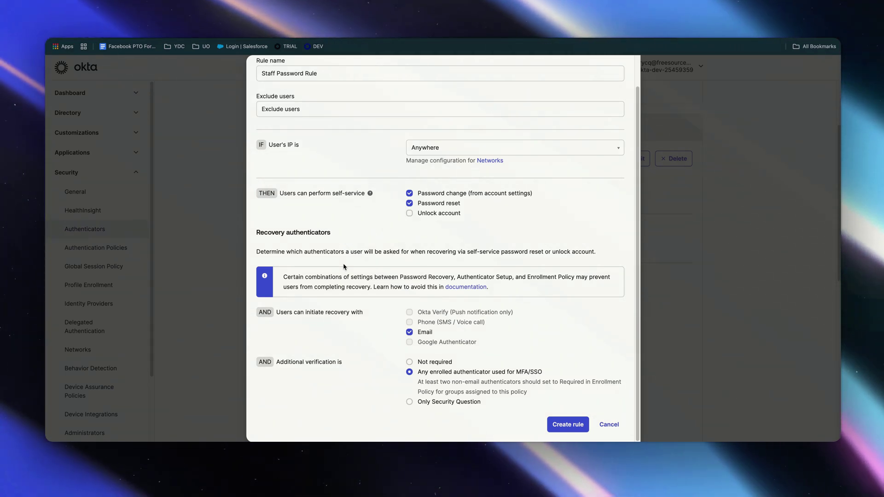
Create the Staff Password Rule, then return to the authenticators list and show the Enrollment policies.
{"action": "left_click", "coordinate": [567, 424]}
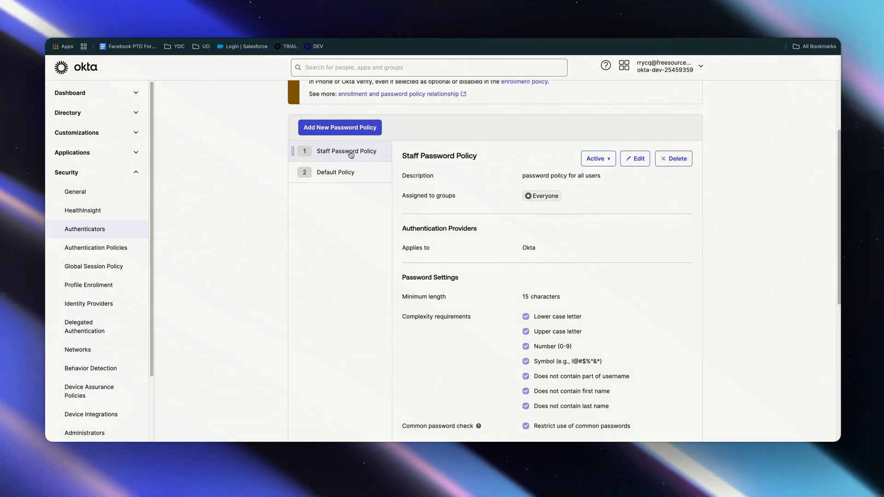
{"action": "scroll", "coordinate": [460, 258], "scroll_direction": "up", "scroll_amount": 3}
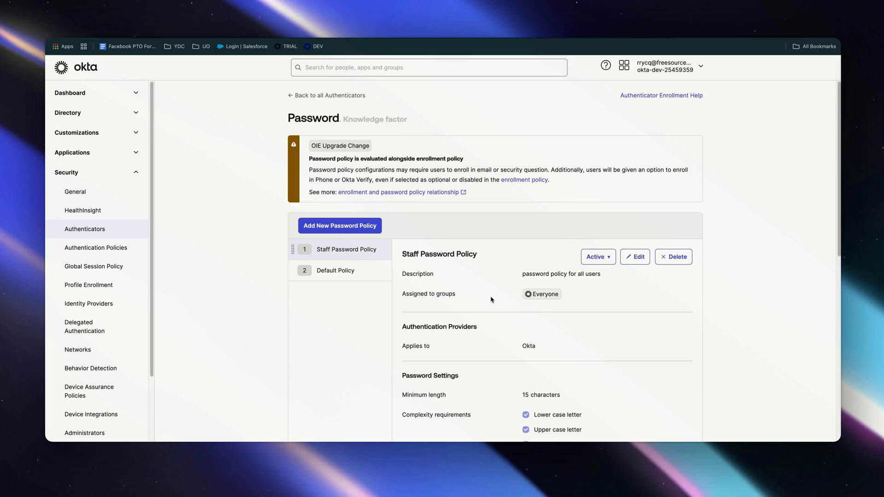
{"action": "left_click", "coordinate": [330, 96]}
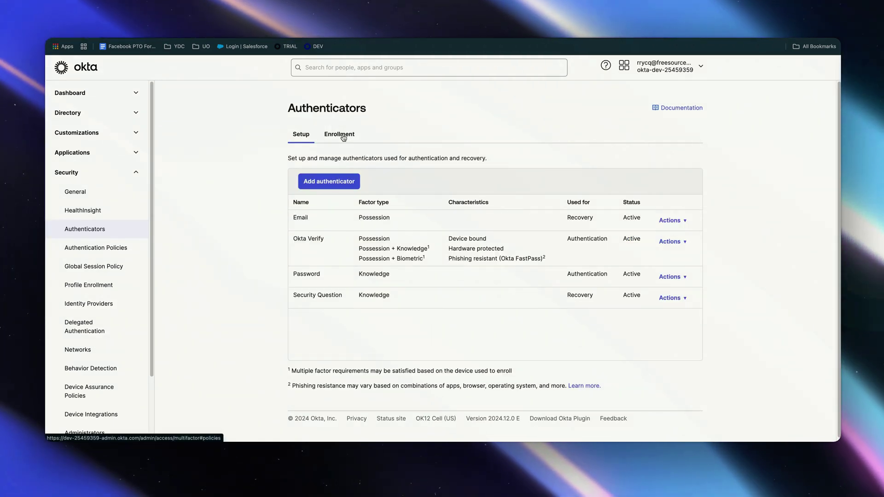
{"action": "left_click", "coordinate": [342, 134]}
{"action": "scroll", "coordinate": [332, 214], "scroll_direction": "down", "scroll_amount": 3}
Start 'Staff Enrollment Policy', described 'enrollment policy for all users', assigned to Everyone.
{"action": "left_click", "coordinate": [332, 214]}
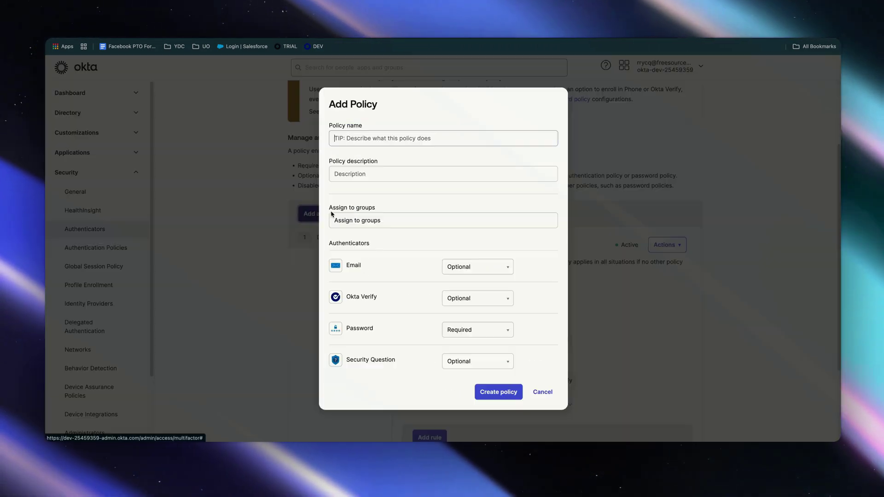
{"action": "type", "text": "S"}
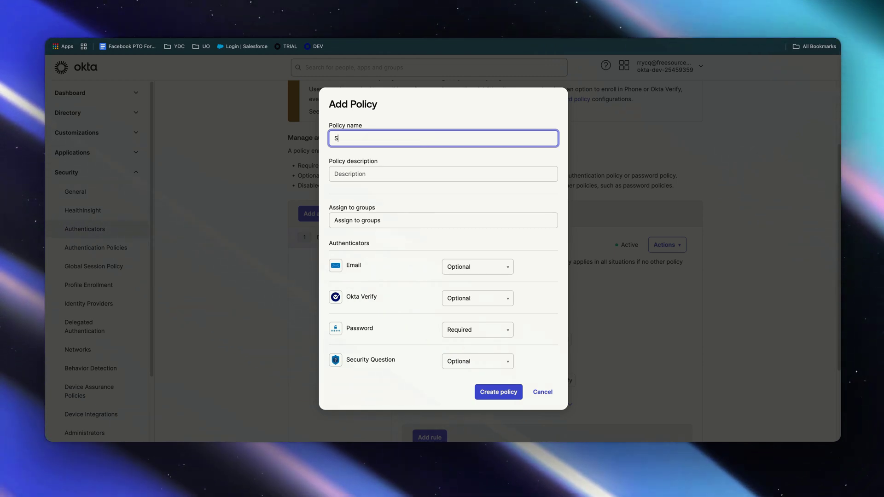
{"action": "type", "text": "taff Enro"}
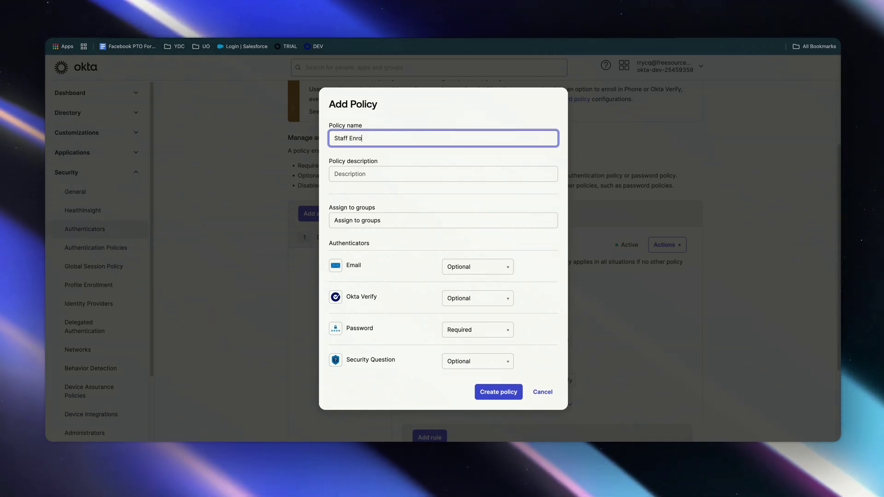
{"action": "type", "text": "llment Policy"}
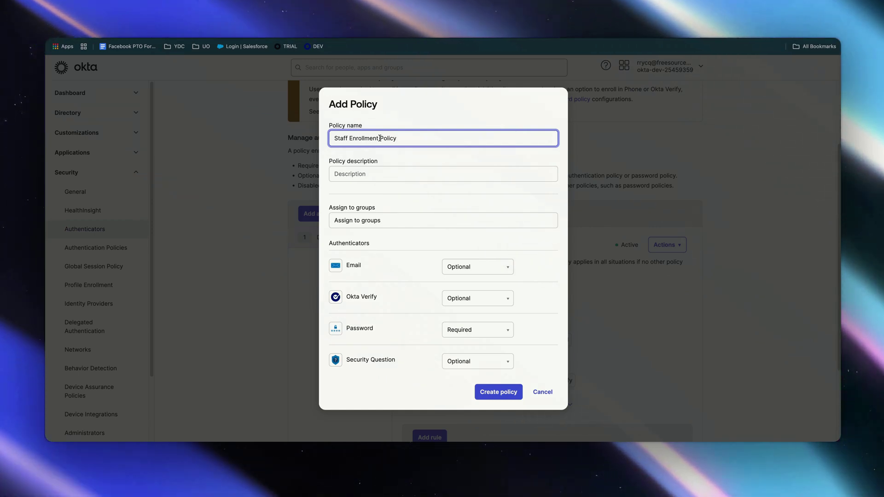
{"action": "left_click", "coordinate": [371, 166]}
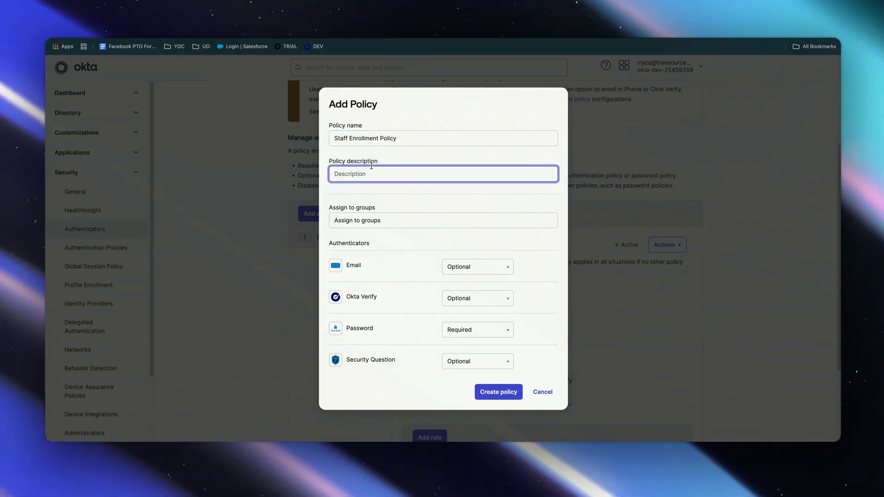
{"action": "type", "text": "enrollment poli"}
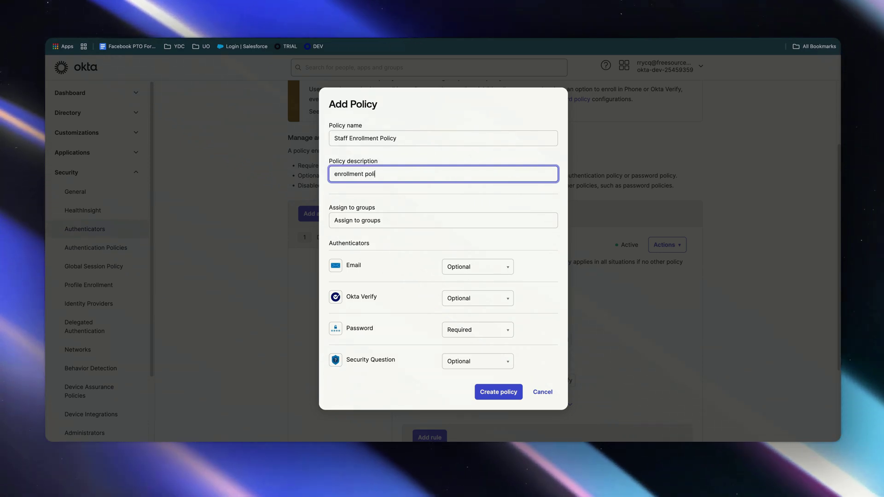
{"action": "type", "text": "cy for all use"}
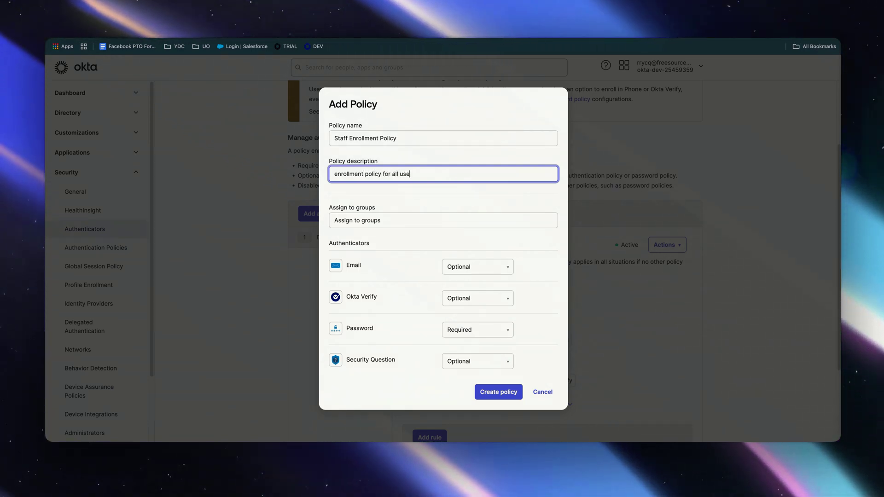
{"action": "type", "text": "rs"}
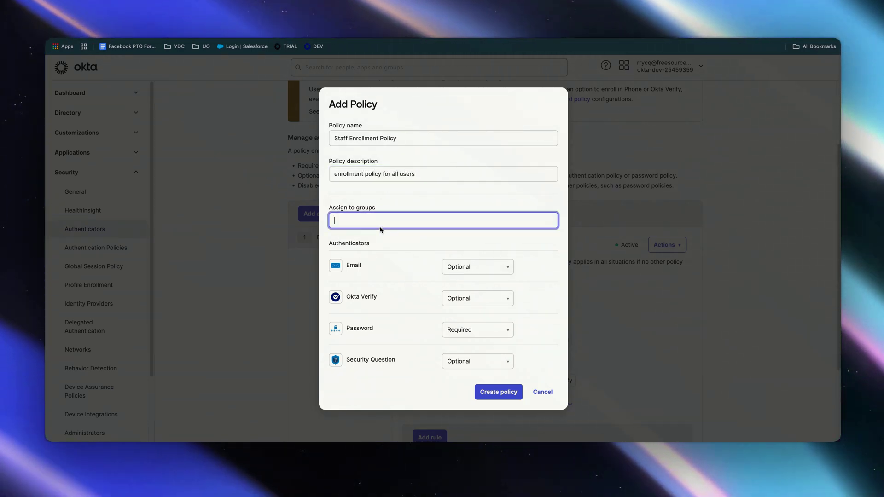
{"action": "left_click", "coordinate": [406, 233]}
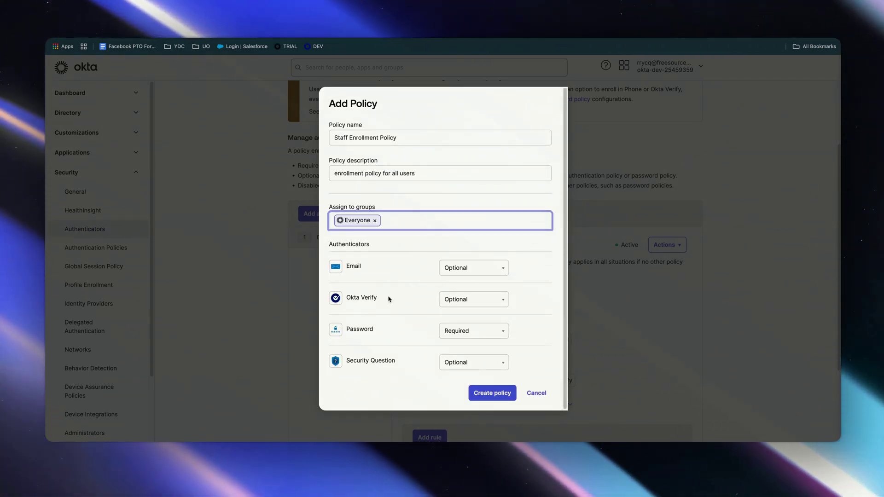
Set Okta Verify to Required and Security Question to Disabled, then create the policy.
{"action": "left_click", "coordinate": [481, 305]}
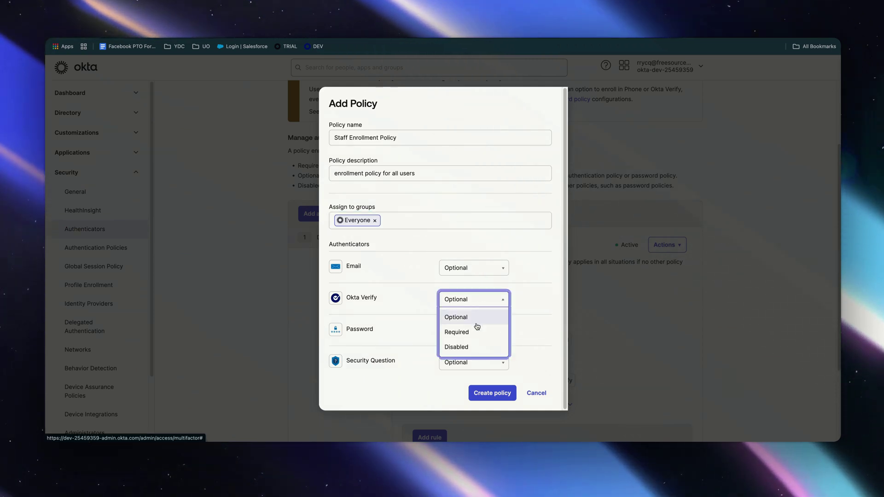
{"action": "left_click", "coordinate": [474, 329]}
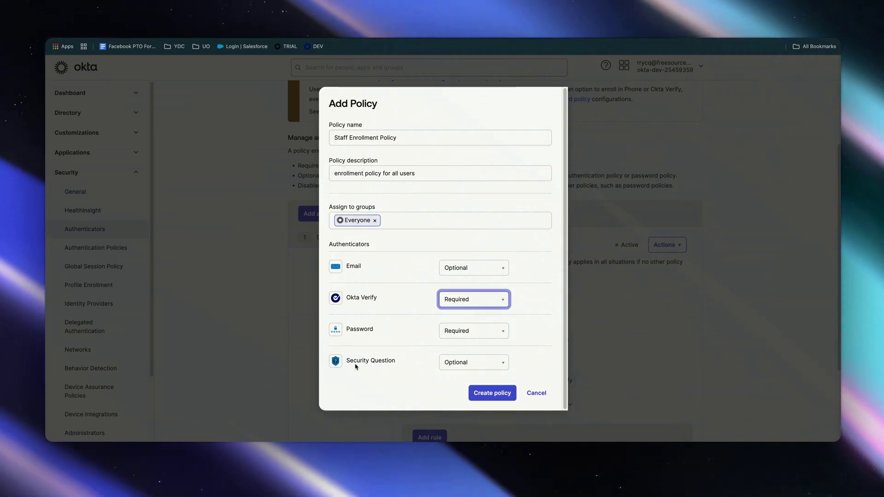
{"action": "left_click", "coordinate": [473, 363]}
{"action": "left_click", "coordinate": [463, 410]}
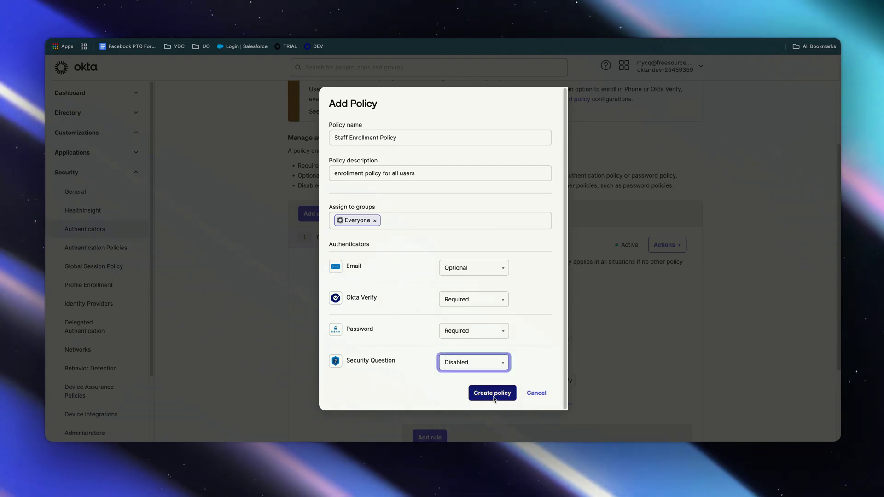
{"action": "left_click", "coordinate": [492, 392]}
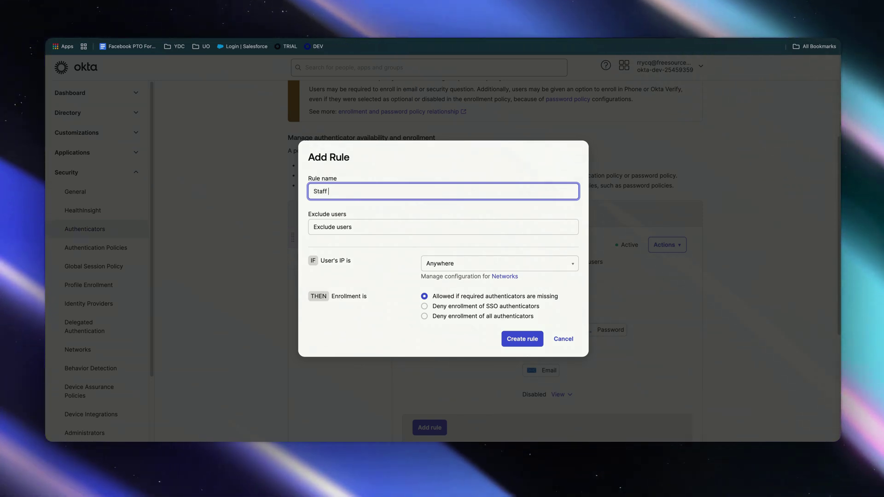
Create the Staff Enrollment Rule, keeping the Anywhere IP setting and enrollment allowed.
{"action": "type", "text": "Staff Enrollement Rule"}
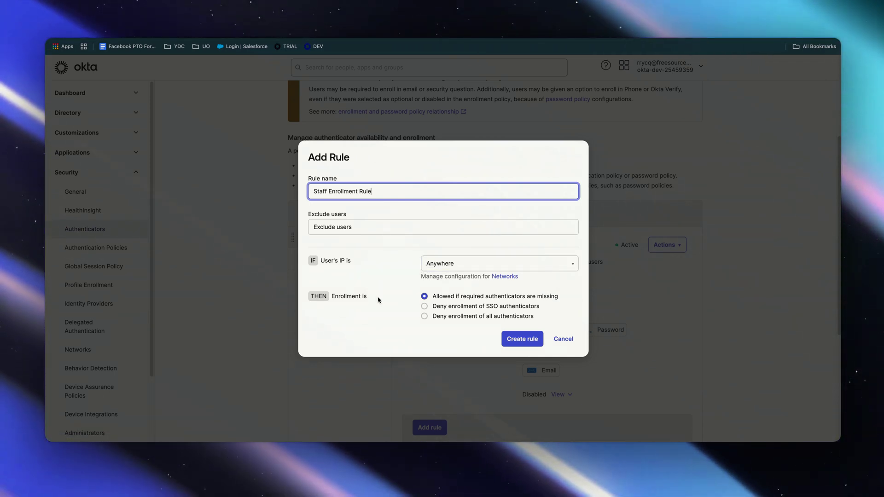
{"action": "left_click", "coordinate": [518, 339]}
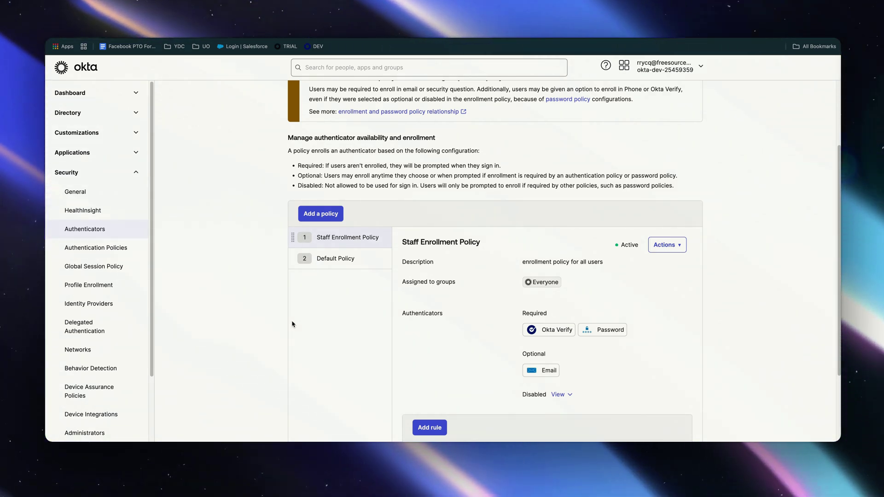
Sign out of the admin console from the top-right account menu.
{"action": "left_click", "coordinate": [665, 67]}
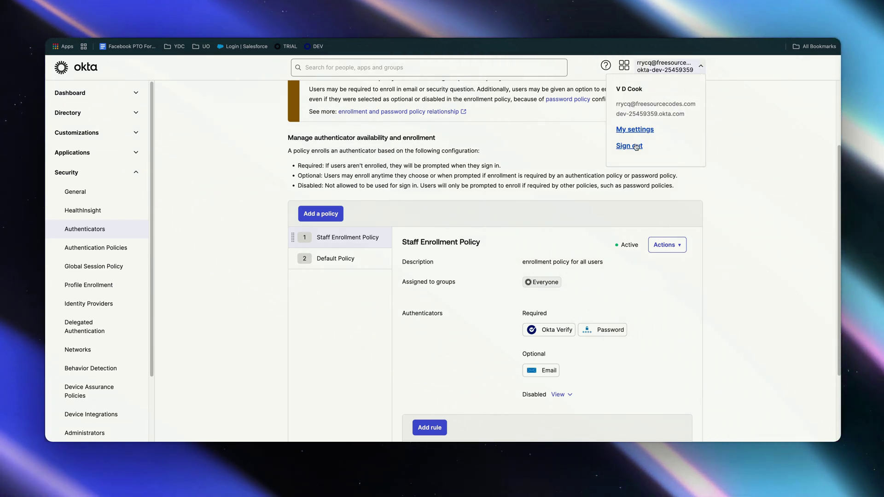
{"action": "left_click", "coordinate": [634, 144]}
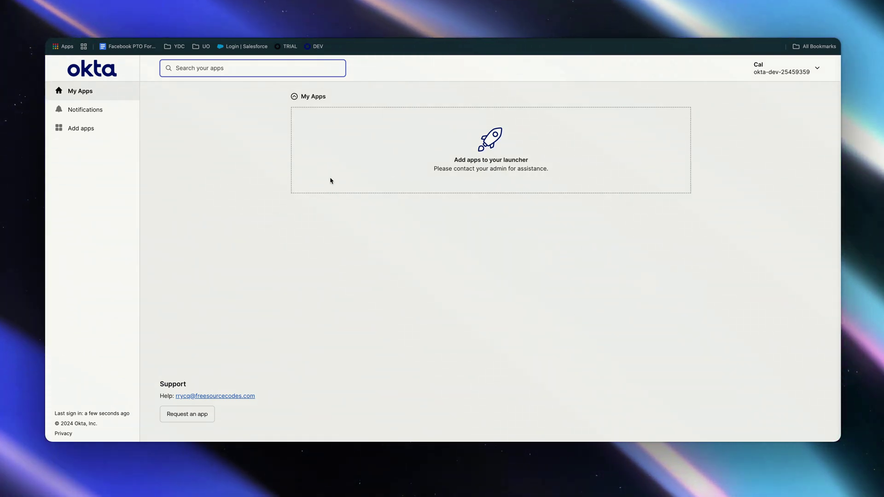
Confirm a password reset from the Password entry under Security Methods in the user's Account settings.
{"action": "left_click", "coordinate": [817, 69]}
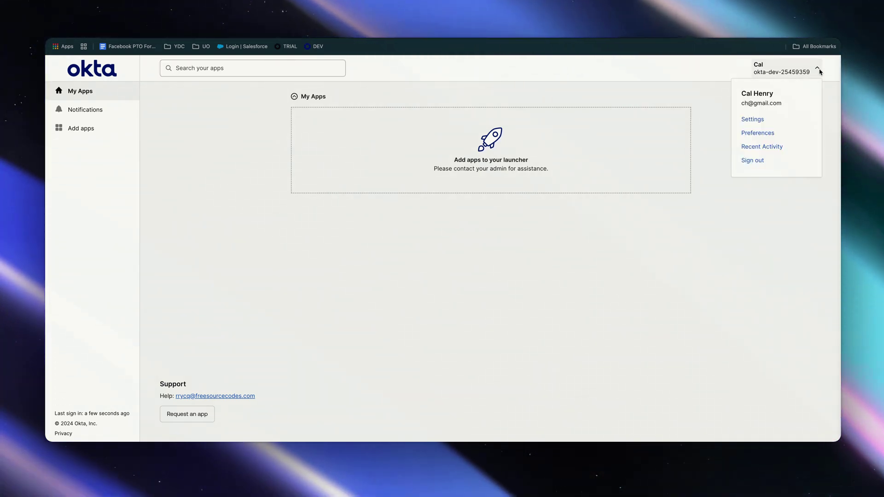
{"action": "left_click", "coordinate": [753, 119]}
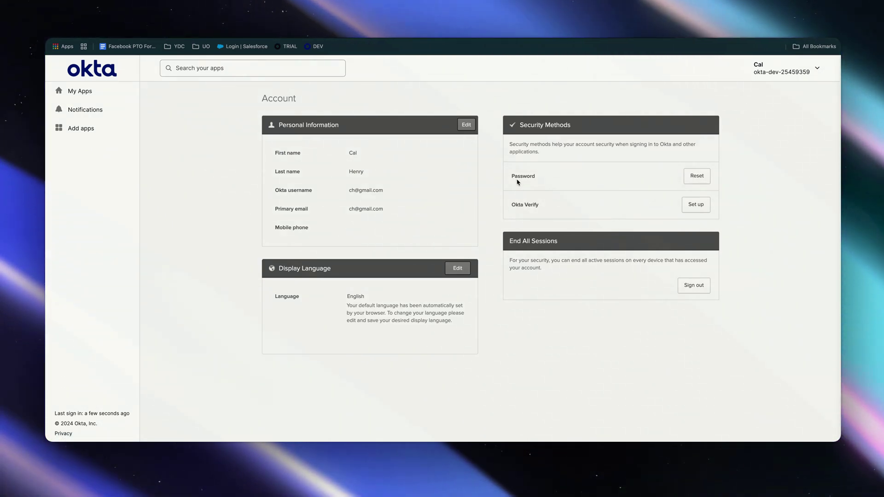
{"action": "left_click", "coordinate": [693, 180]}
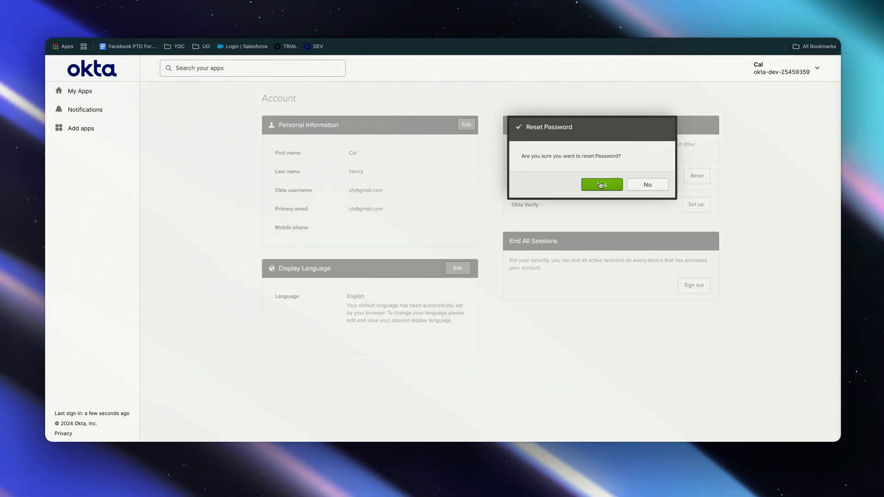
{"action": "left_click", "coordinate": [600, 185]}
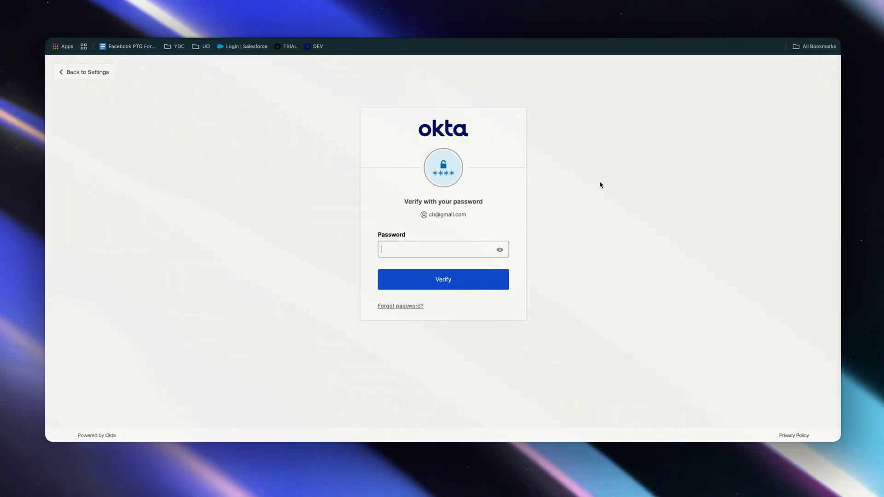
Verify the current password and review the rules: 15 characters, mixed case, a symbol, no last name, and not the last 4 passwords.
{"action": "type", "text": "•••••••"}
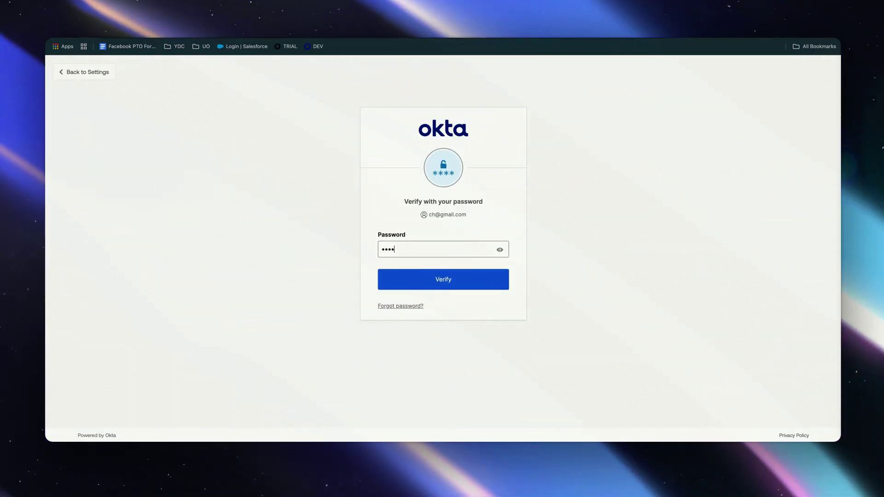
{"action": "key", "text": "Return"}
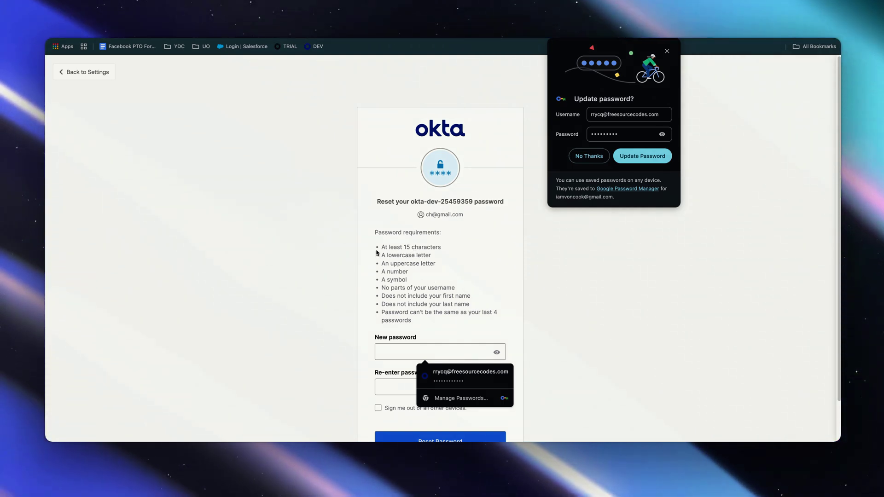
{"action": "left_click_drag", "start_coordinate": [381, 247], "coordinate": [441, 248]}
{"action": "left_click_drag", "start_coordinate": [387, 255], "coordinate": [439, 267]}
{"action": "left_click_drag", "start_coordinate": [382, 279], "coordinate": [407, 280]}
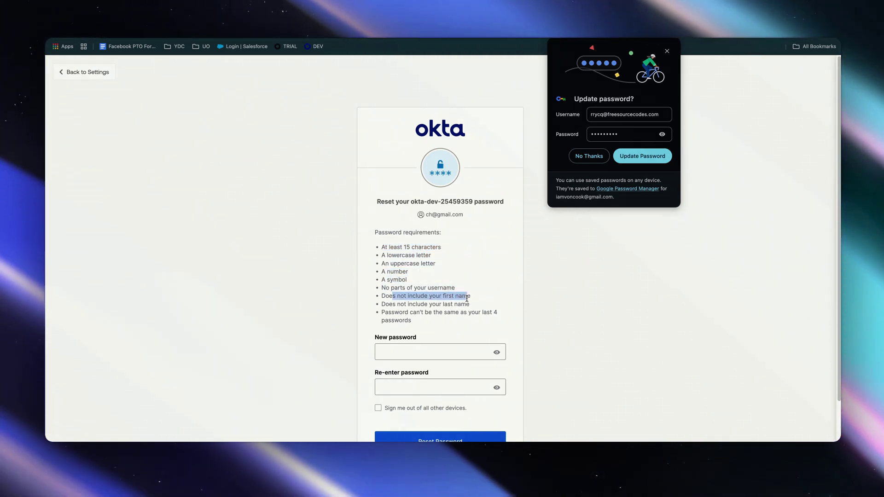
{"action": "left_click_drag", "start_coordinate": [390, 304], "coordinate": [466, 305]}
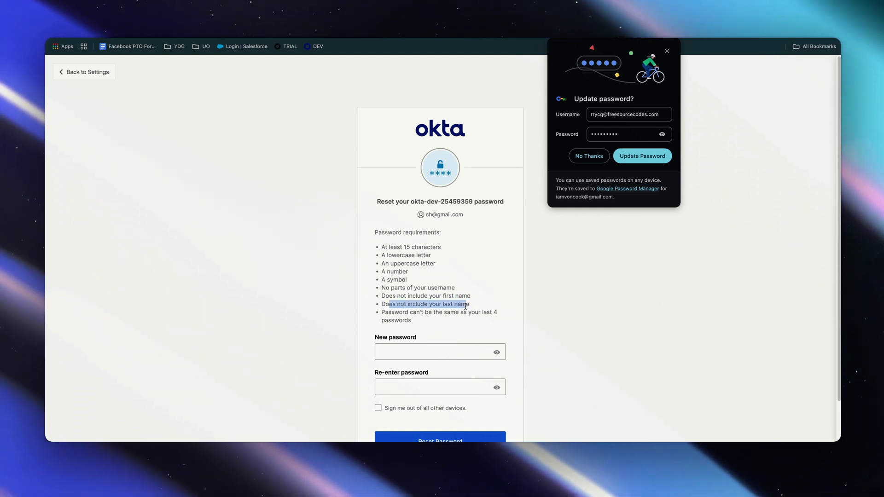
{"action": "left_click_drag", "start_coordinate": [388, 312], "coordinate": [469, 325]}
{"action": "left_click", "coordinate": [449, 291]}
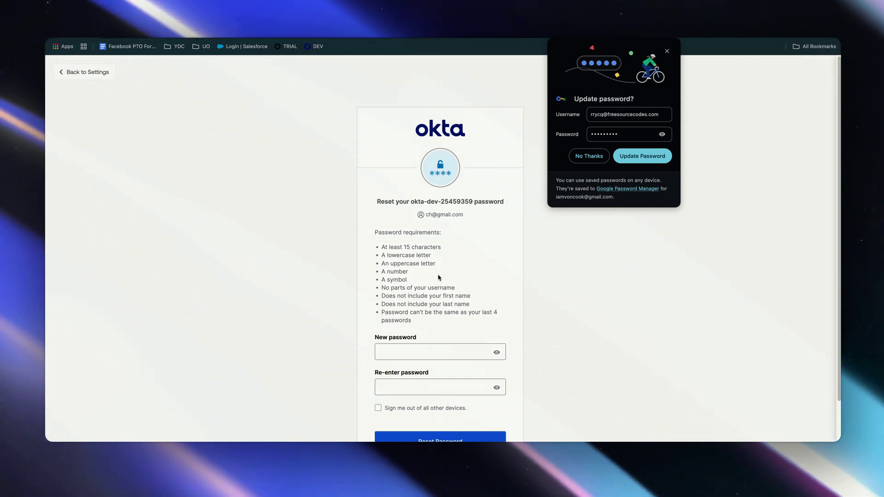
{"action": "left_click", "coordinate": [451, 353]}
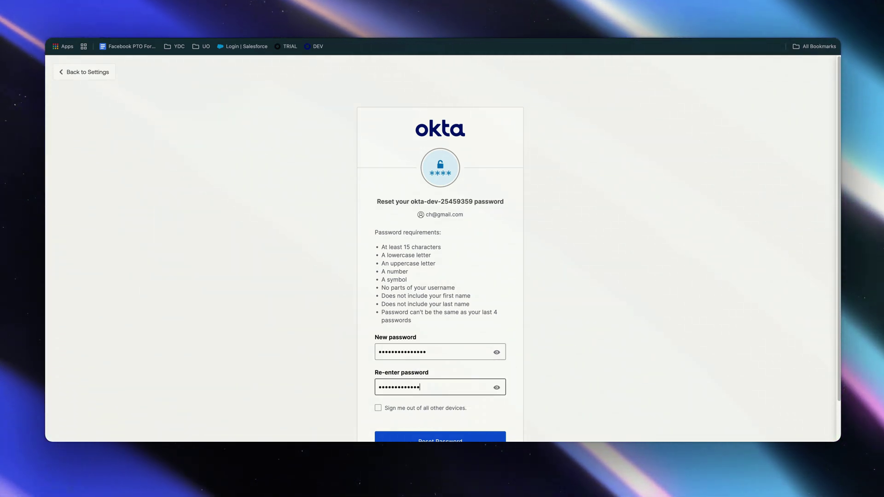
Enter a compliant new 15-character password, submit the reset, and dismiss Chrome's Update password popup.
{"action": "type", "text": "•"}
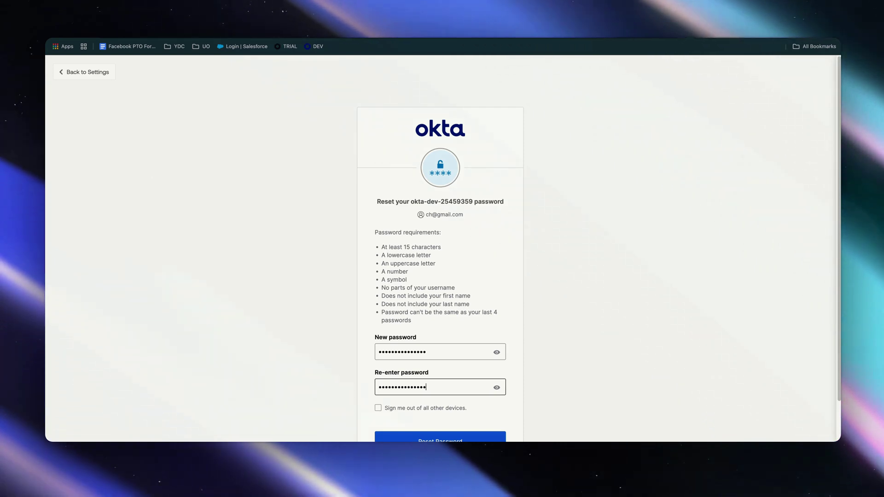
{"action": "scroll", "coordinate": [405, 375], "scroll_direction": "down", "scroll_amount": 2}
{"action": "left_click", "coordinate": [456, 396]}
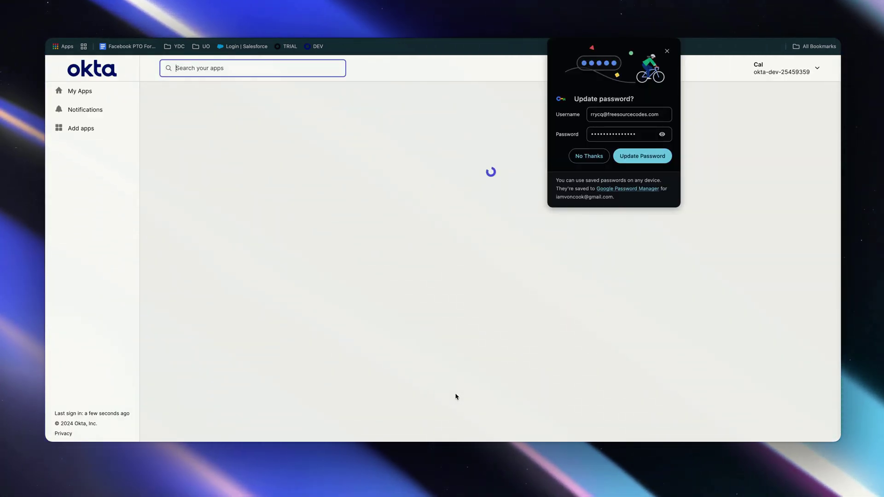
{"action": "left_click", "coordinate": [667, 52]}
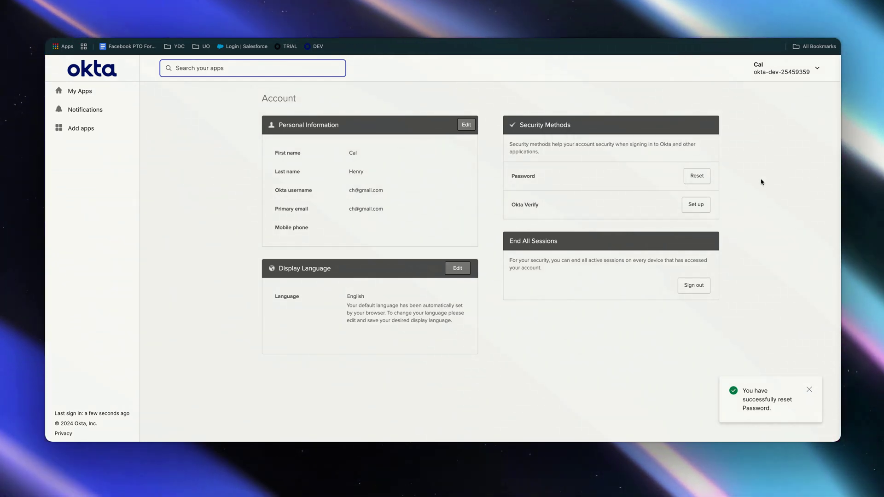